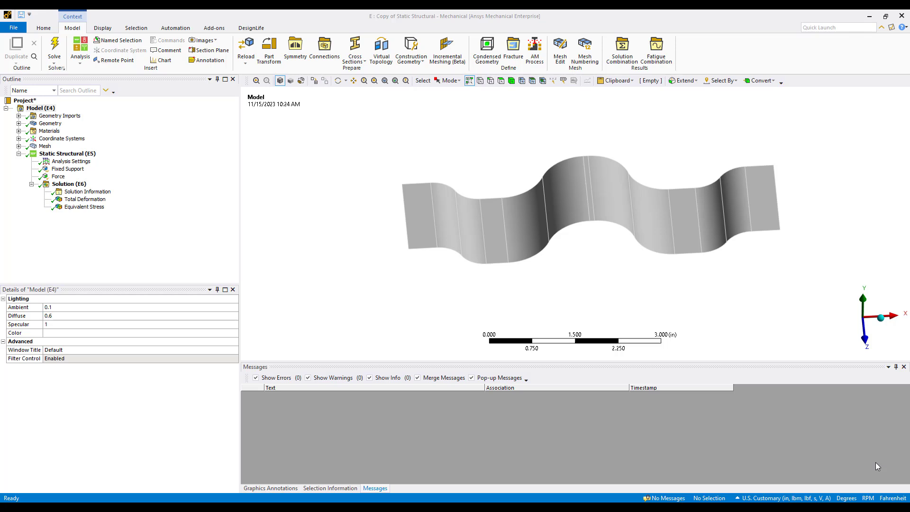
Open the What's New release notes and read the Topography Optimization Method section
click(15, 29)
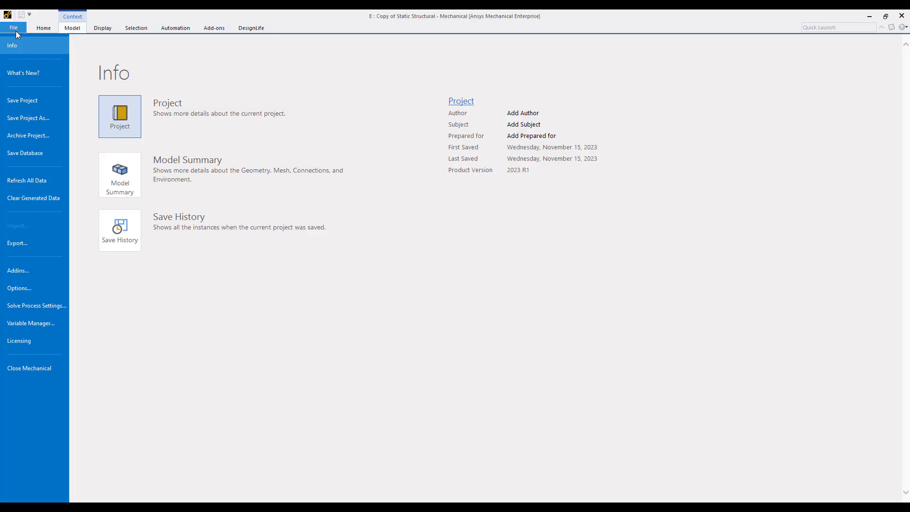
click(37, 73)
scroll(471, 190, down, 2)
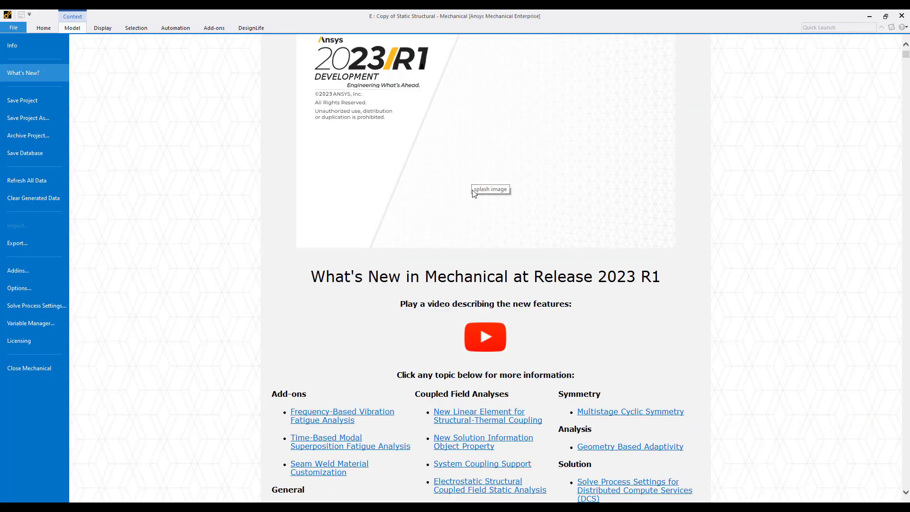
scroll(471, 200, down, 9)
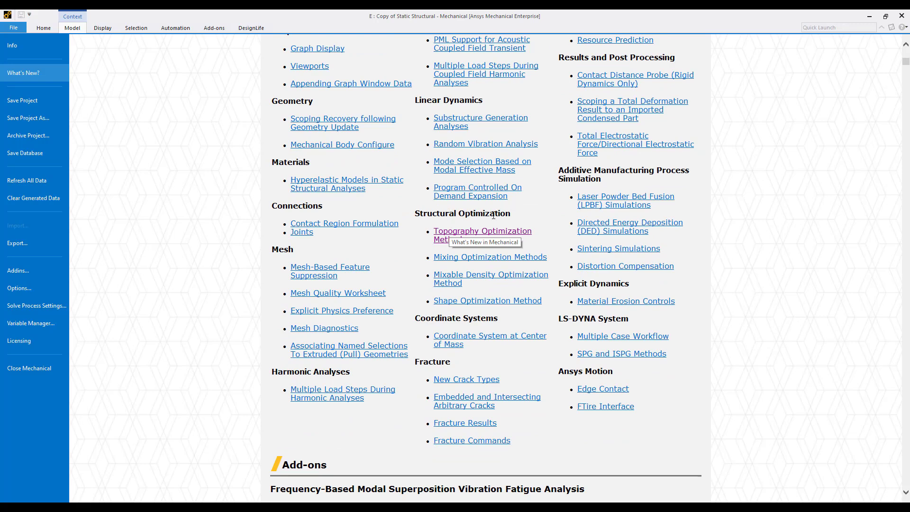
click(459, 239)
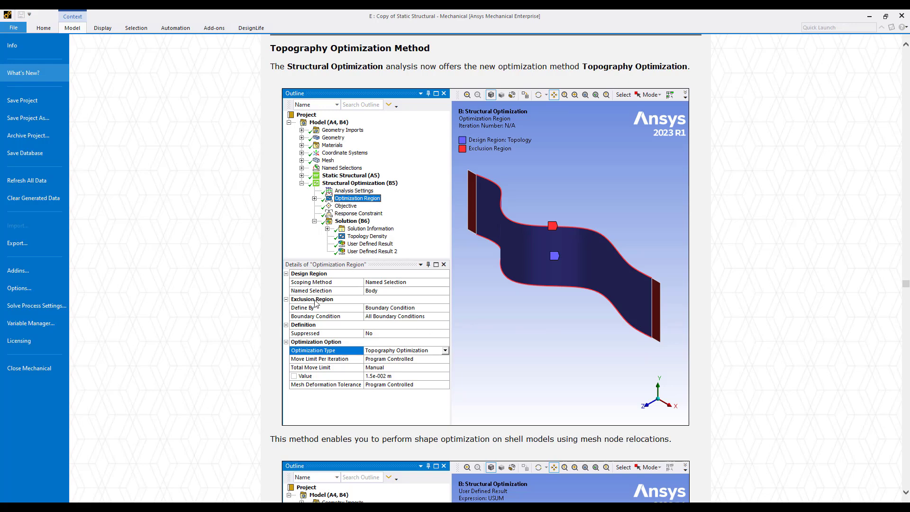
scroll(316, 304, down, 5)
scroll(316, 304, down, 5)
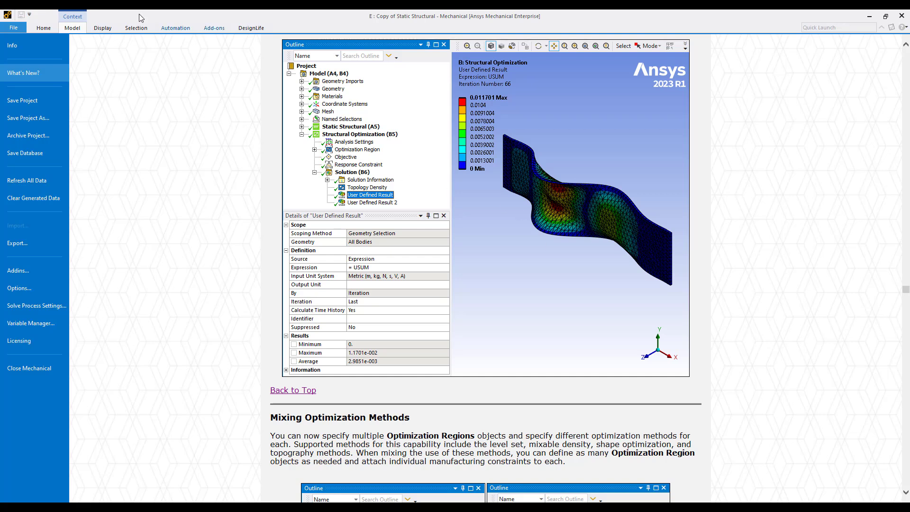
Return to the model and inspect the SYS\Surface shell body's properties
click(14, 28)
middle_drag(571, 288, 557, 280)
click(18, 123)
click(66, 131)
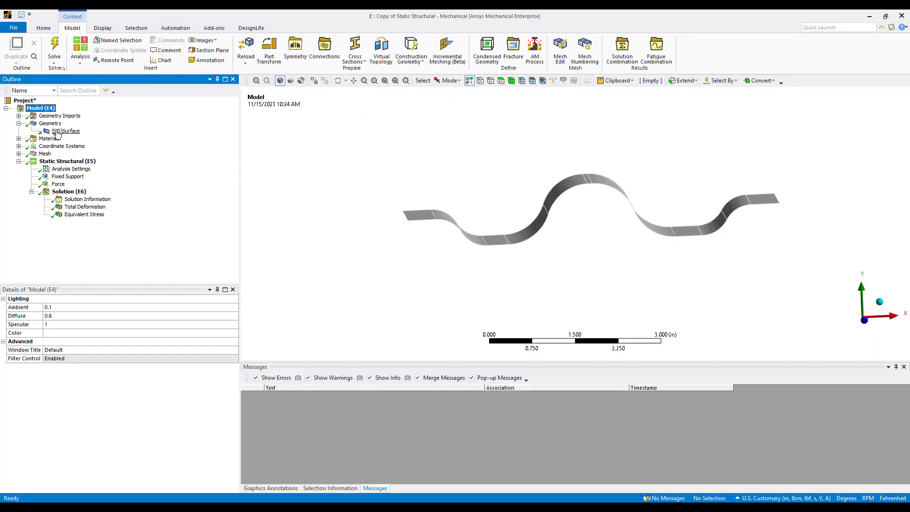
mouse_move(504, 305)
middle_down()
mouse_move(524, 313)
mouse_move(485, 305)
mouse_move(502, 331)
mouse_move(499, 322)
middle_up()
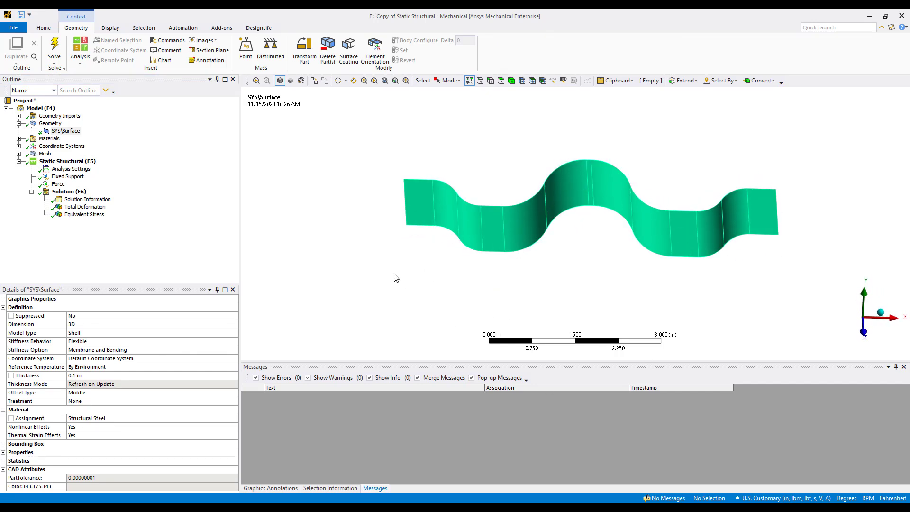
Review the fixed support and 50 lbf force, then show total deformation peaking near 0.0086 in
click(67, 177)
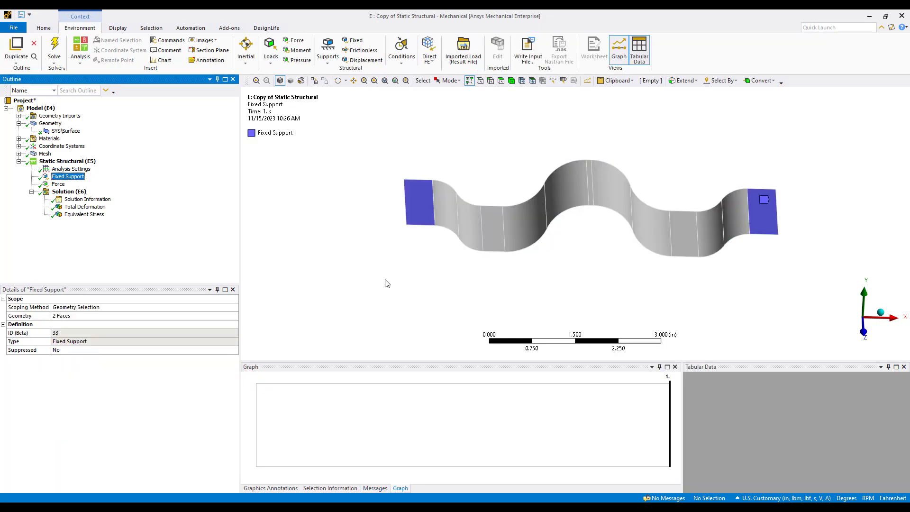
click(58, 184)
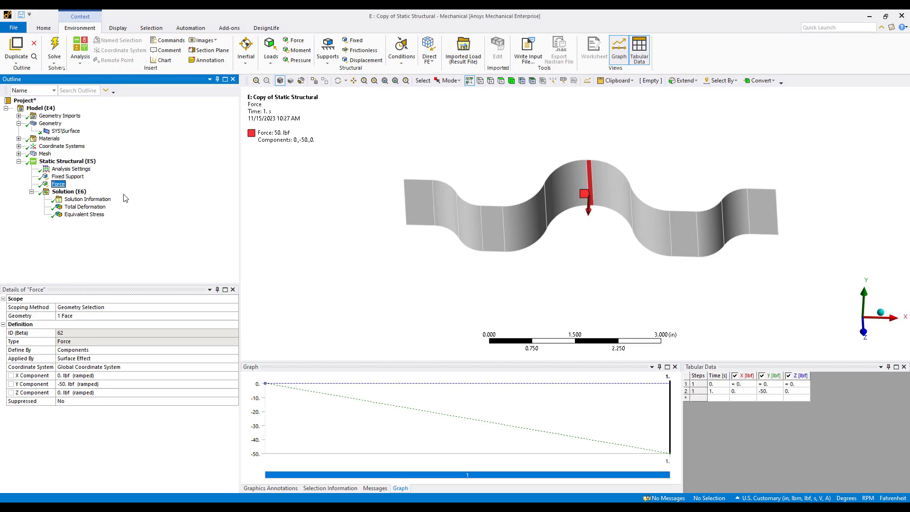
click(75, 208)
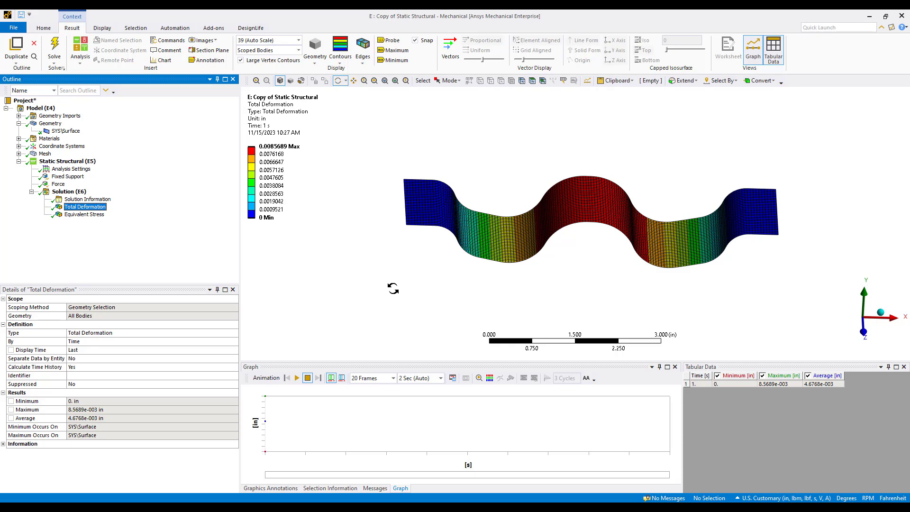
mouse_move(559, 274)
mouse_down()
mouse_move(557, 240)
mouse_move(563, 274)
mouse_move(552, 305)
mouse_move(578, 315)
mouse_up()
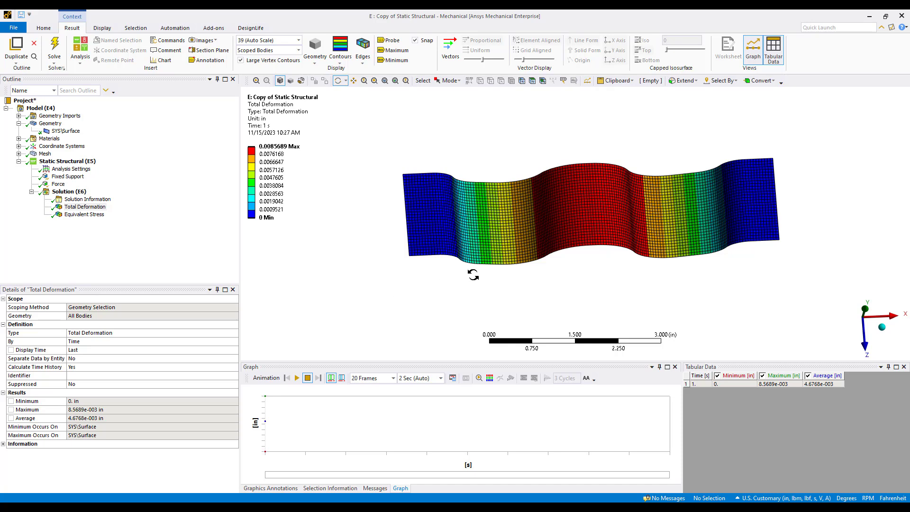
scroll(471, 272, up, 3)
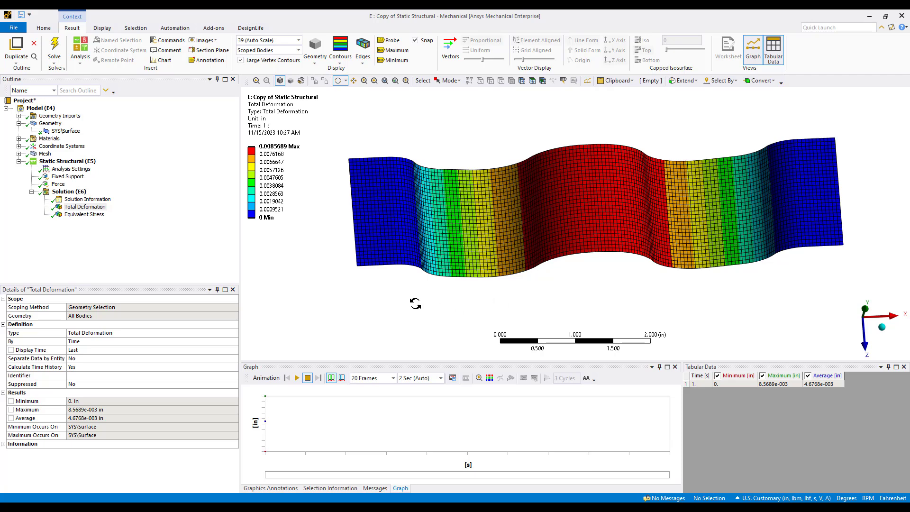
Inspect the strip's 0.05 in face mesh sizing, then switch to the Workbench schematic
click(19, 154)
click(45, 153)
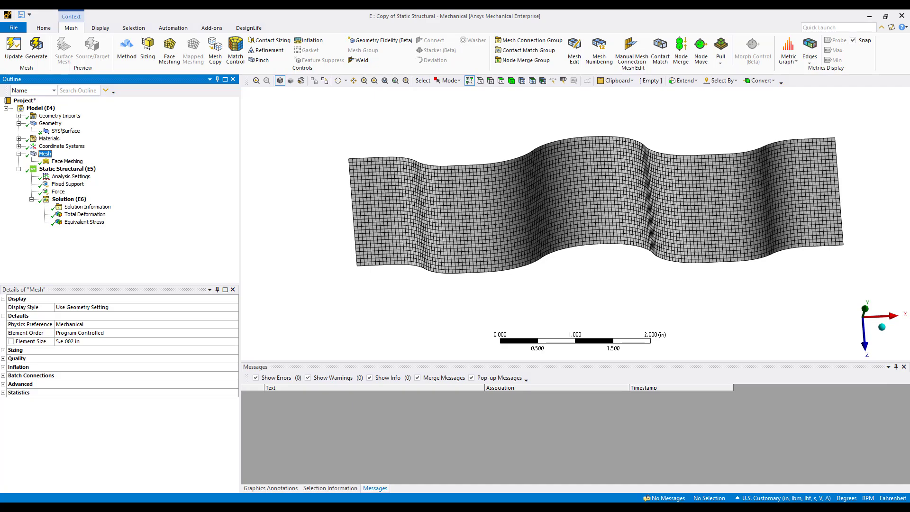
click(378, 470)
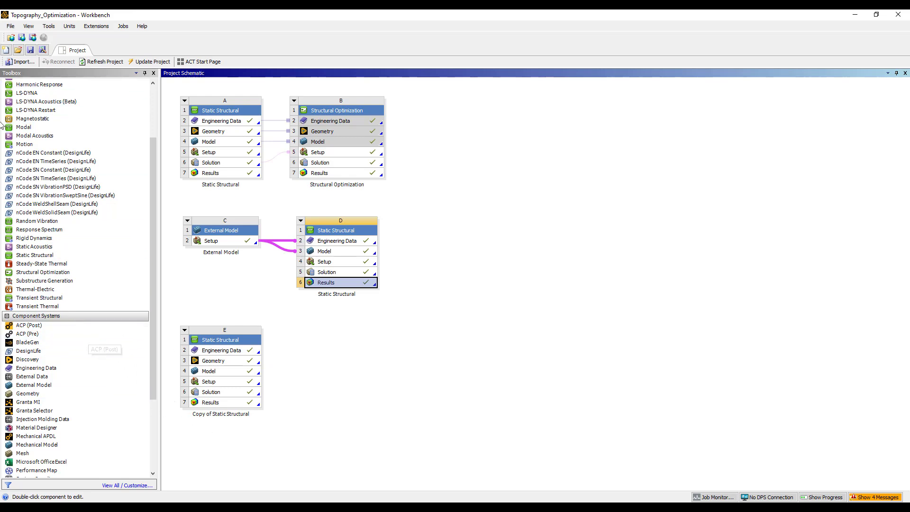
Link a Structural Optimization system to Copy of Static Structural's Solution cell
drag(36, 274, 234, 396)
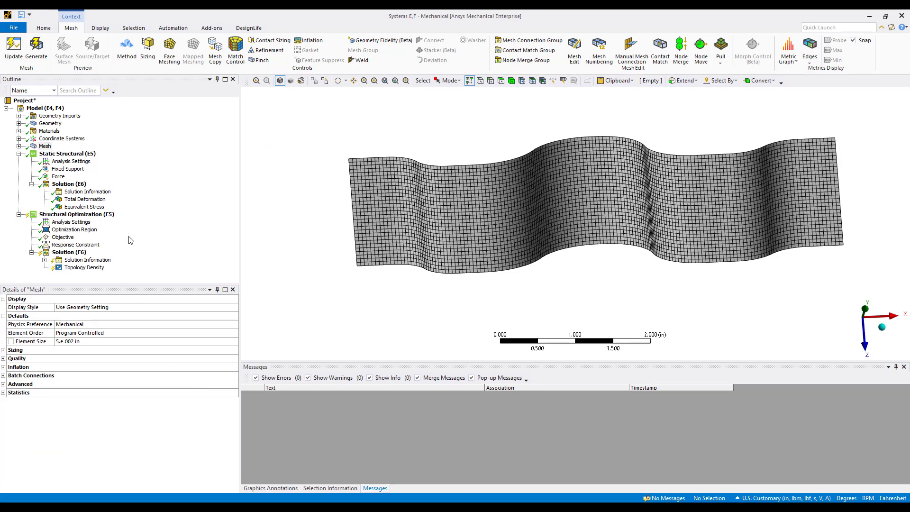
Keep the optimization region's design region as All Bodies, excluding boundary-condition faces
click(74, 225)
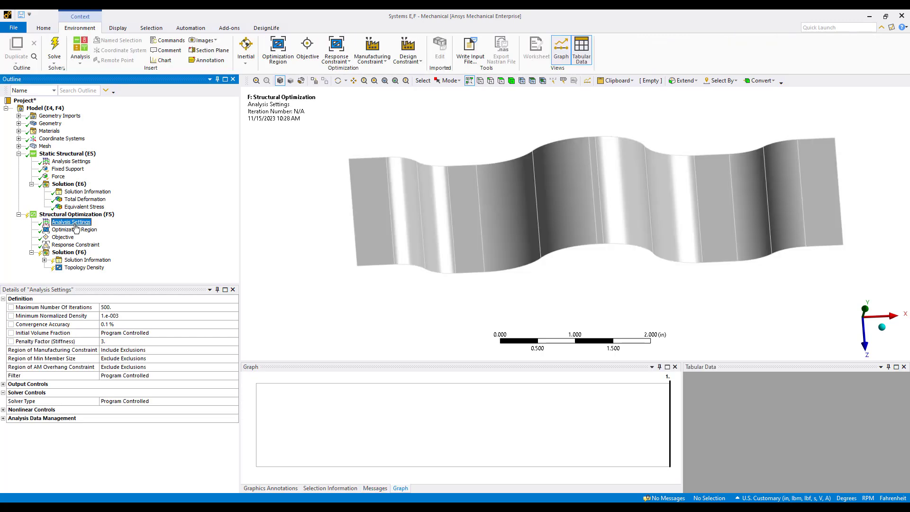
click(77, 230)
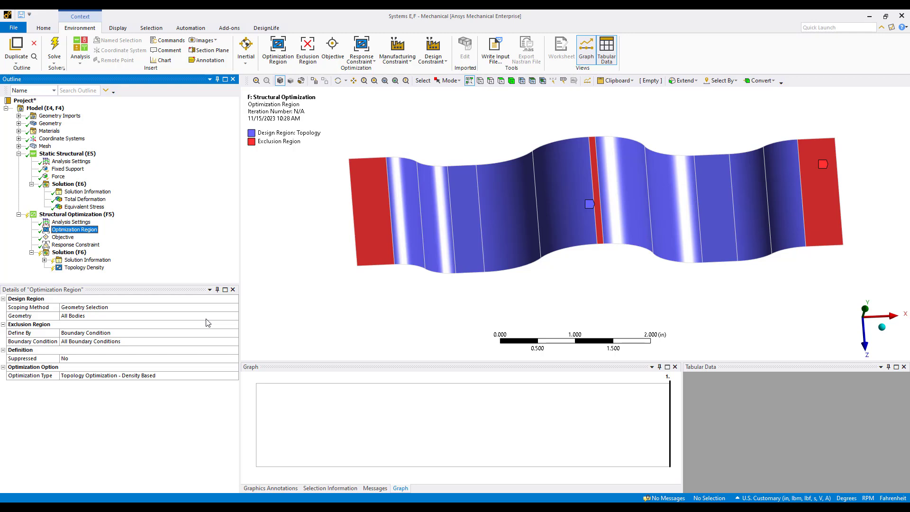
click(161, 317)
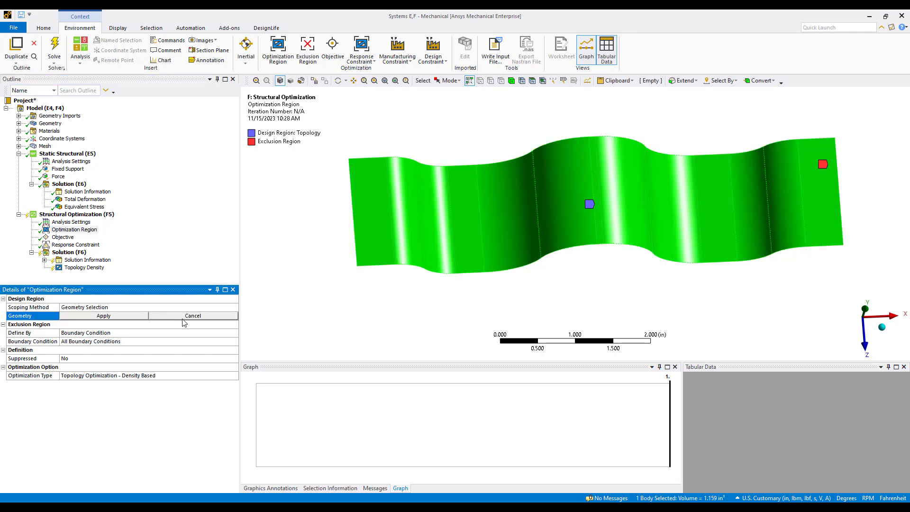
click(214, 316)
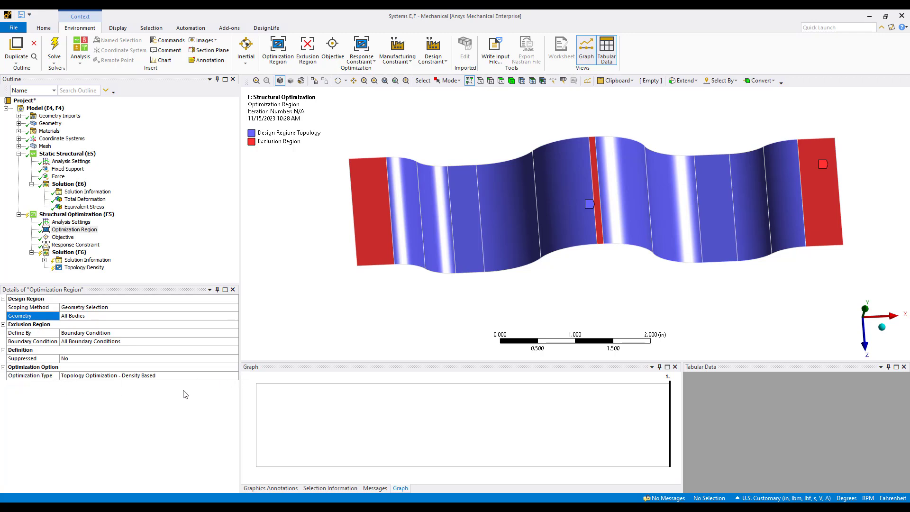
Set the Optimization Region's Optimization Type to Topography Optimization
click(231, 377)
click(235, 376)
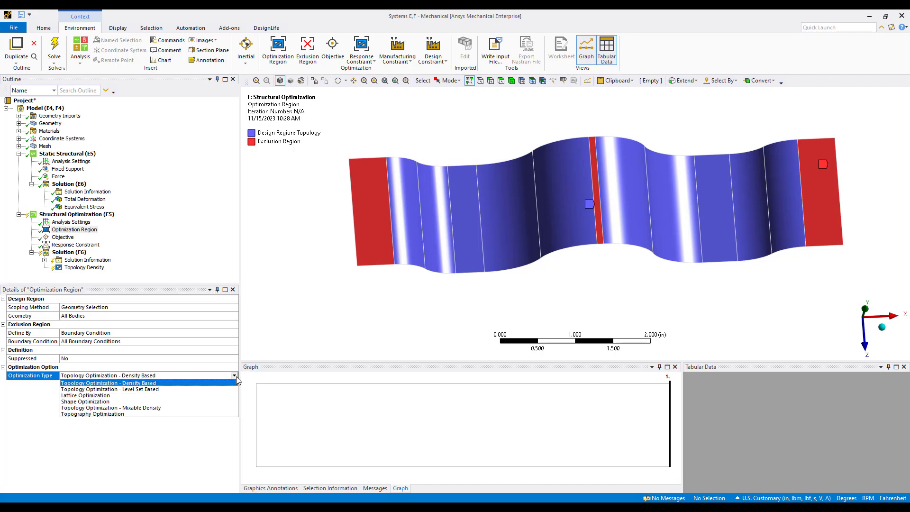
click(128, 416)
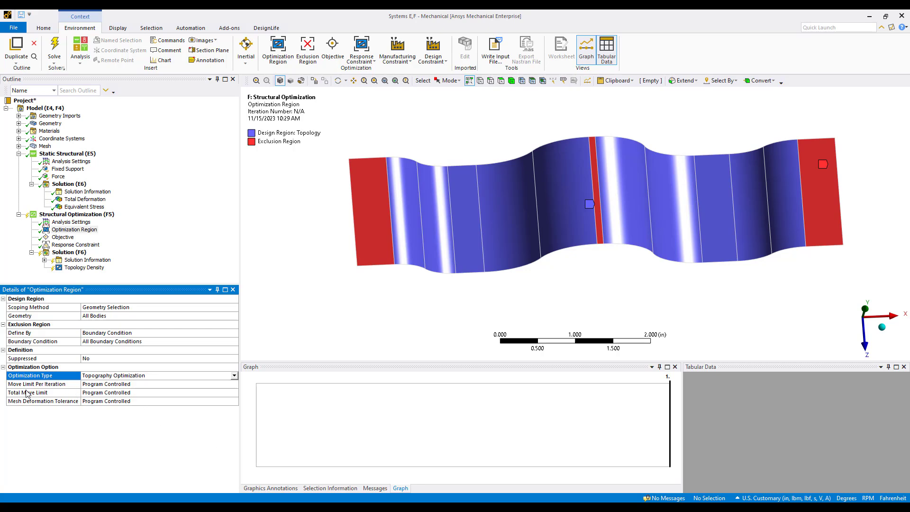
Review the Compliance-minimizing objective and the 50% Mass response constraint
click(60, 237)
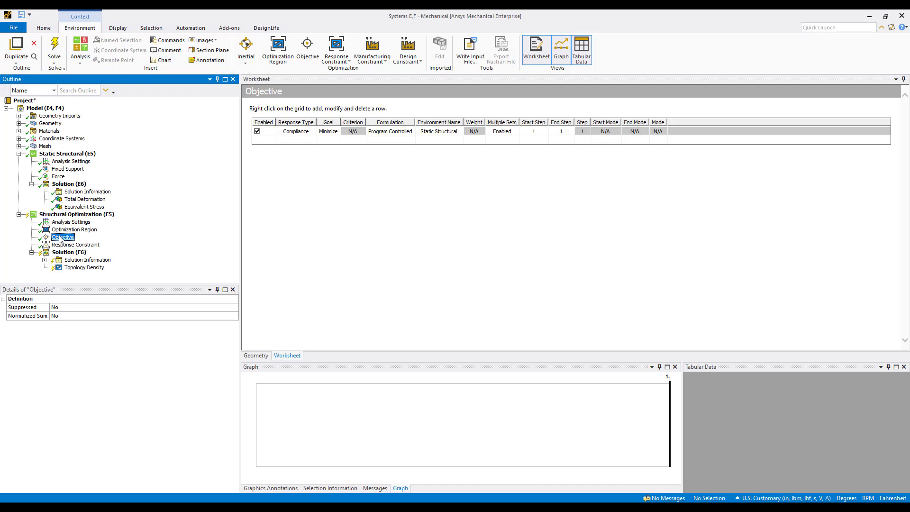
click(61, 244)
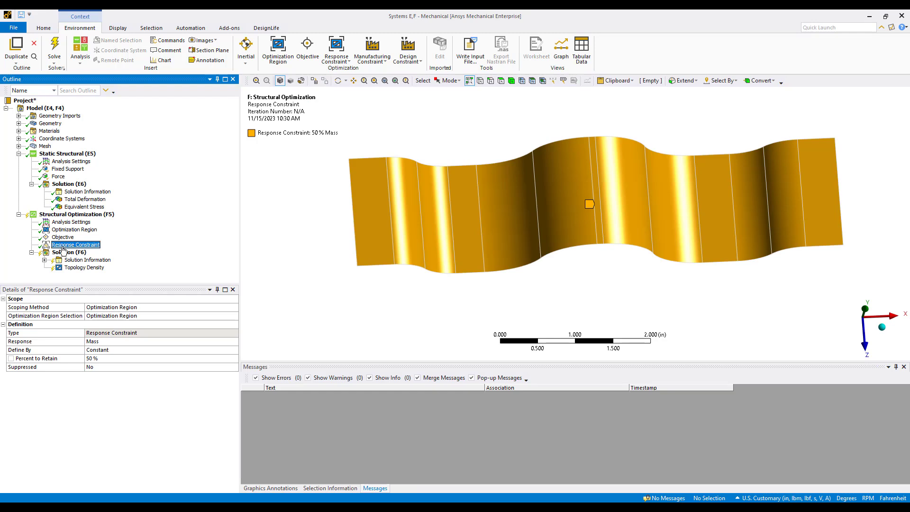
Delete the Response Constraint from the optimization and confirm with Yes
right_click(65, 248)
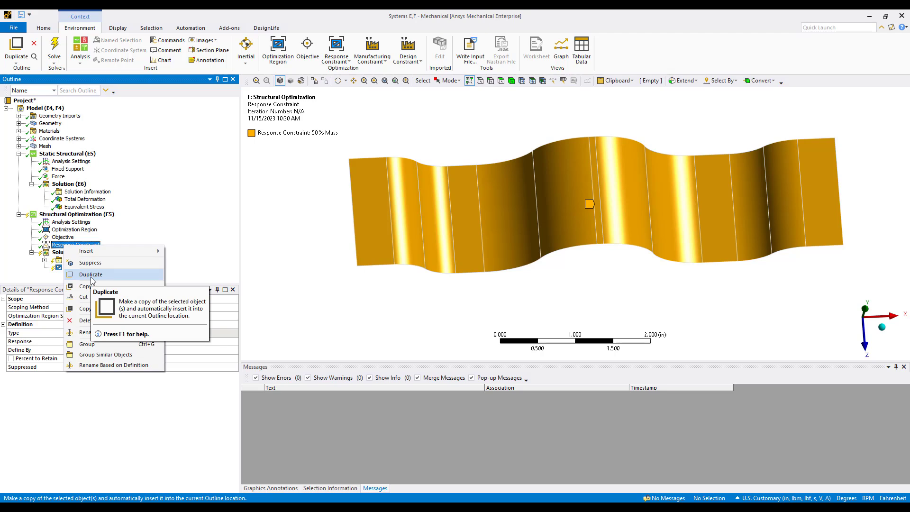
click(85, 321)
click(458, 295)
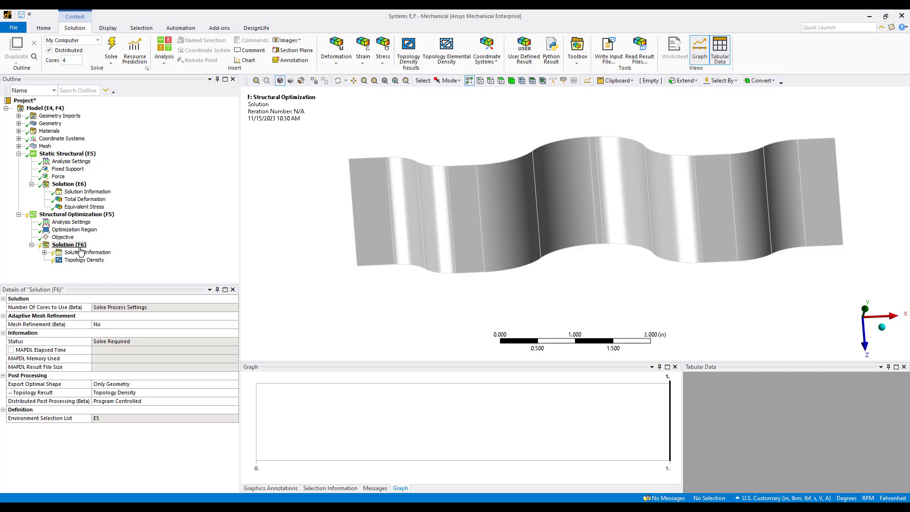
mouse_move(550, 507)
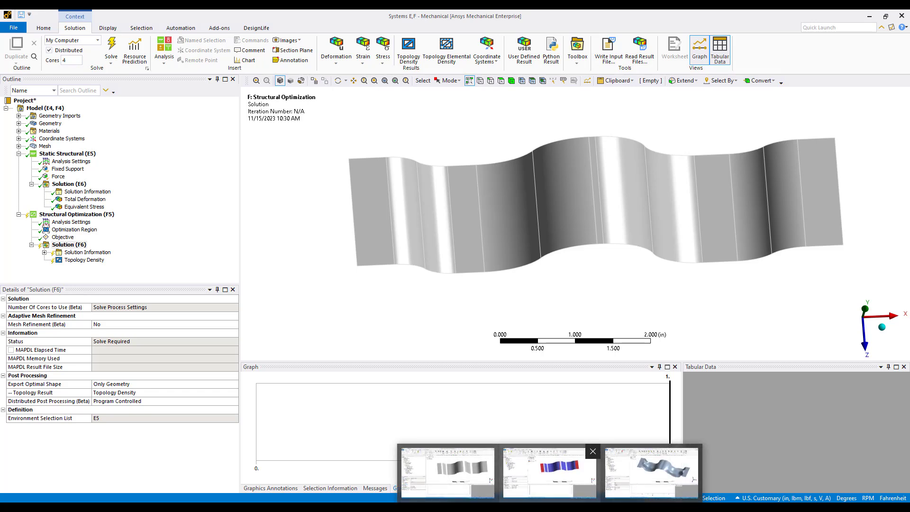
In Systems A,B, review fixed support, 50 lbf force, total deformation, then the Topology Density Tracker
click(550, 473)
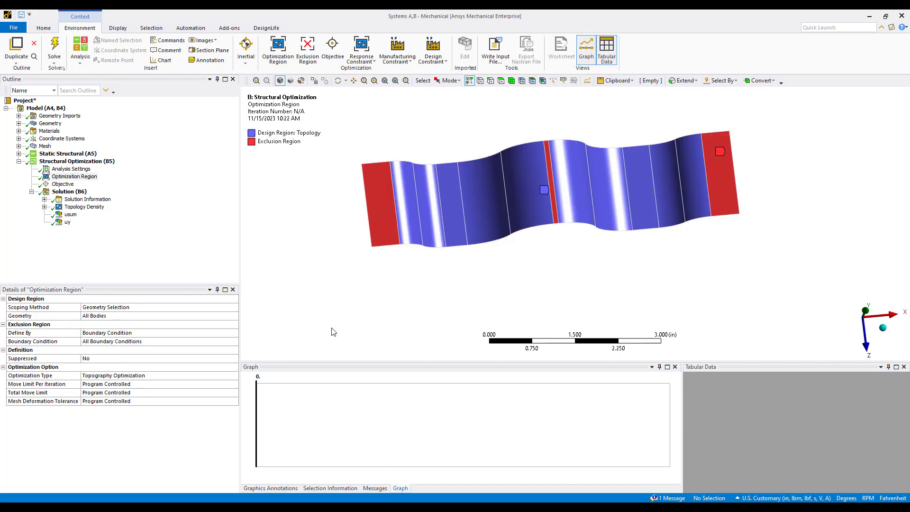
click(19, 153)
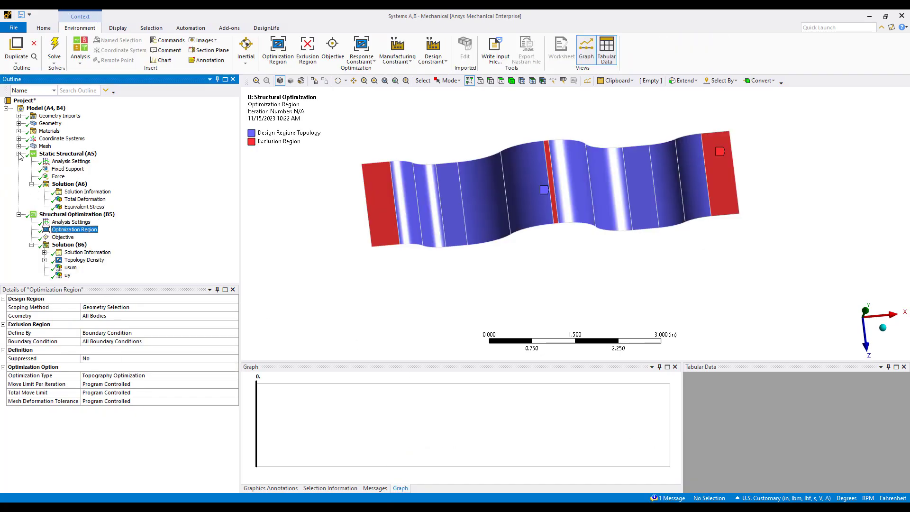
click(66, 171)
click(61, 177)
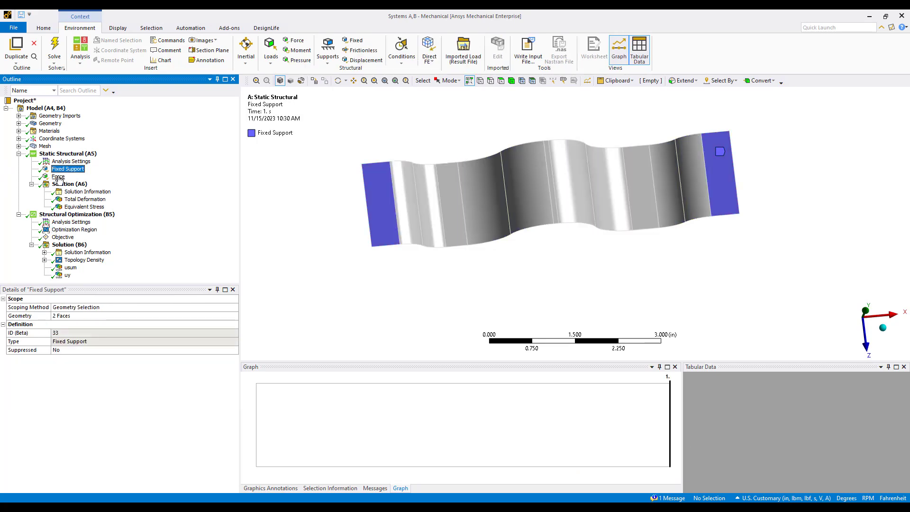
click(71, 199)
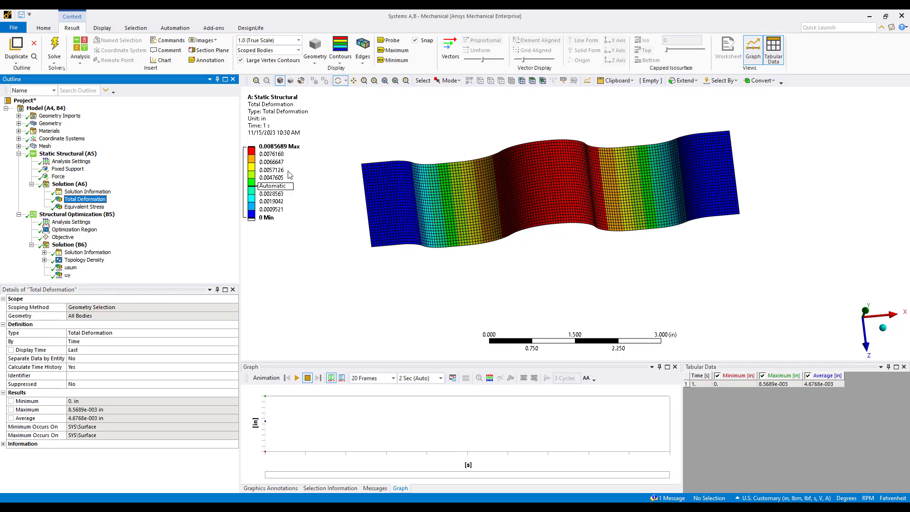
click(19, 154)
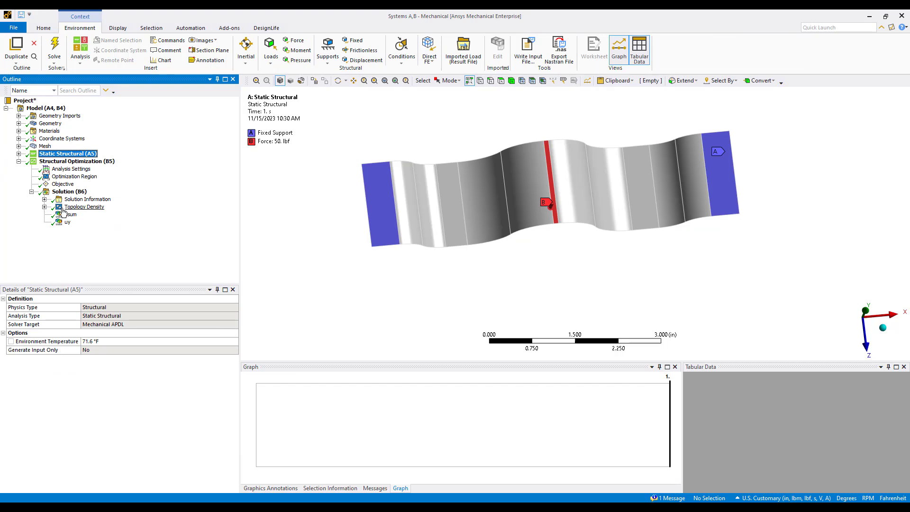
click(44, 199)
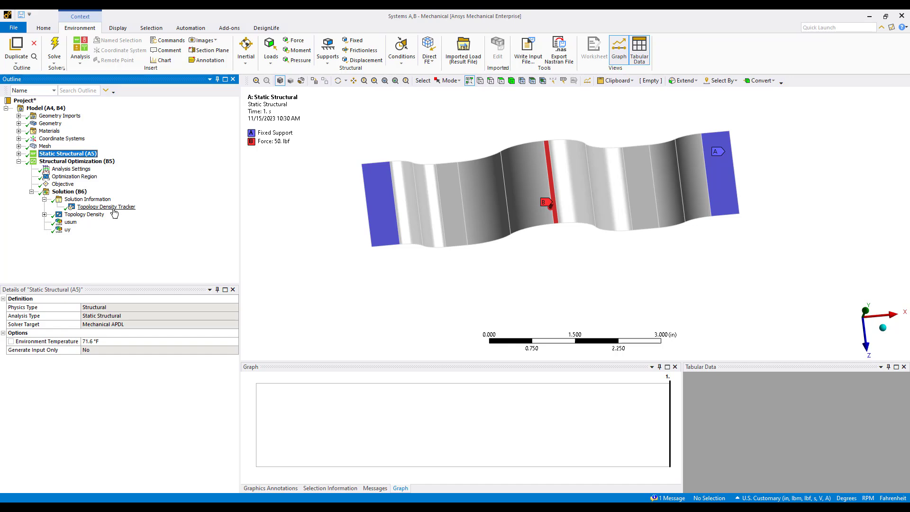
Show the final Topology Density result and orbit it to inspect the formed ribs
click(80, 216)
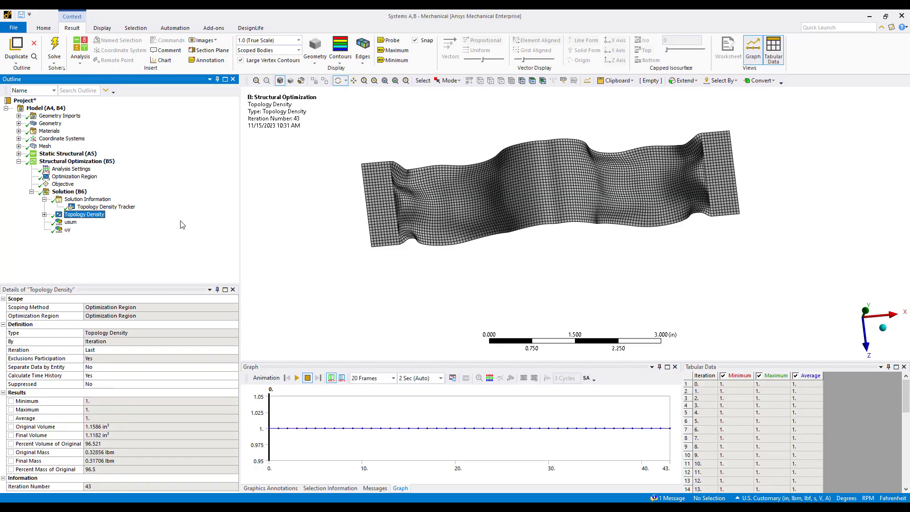
drag(441, 282, 446, 225)
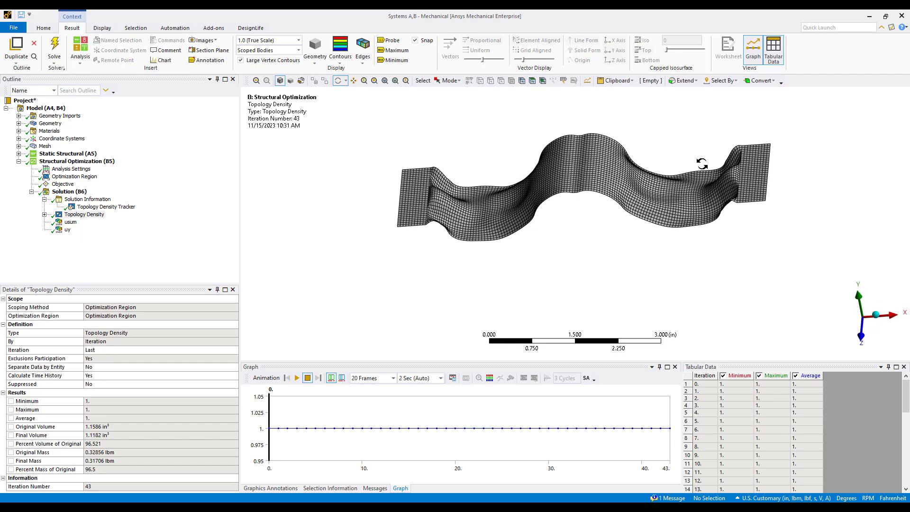
drag(649, 218, 555, 190)
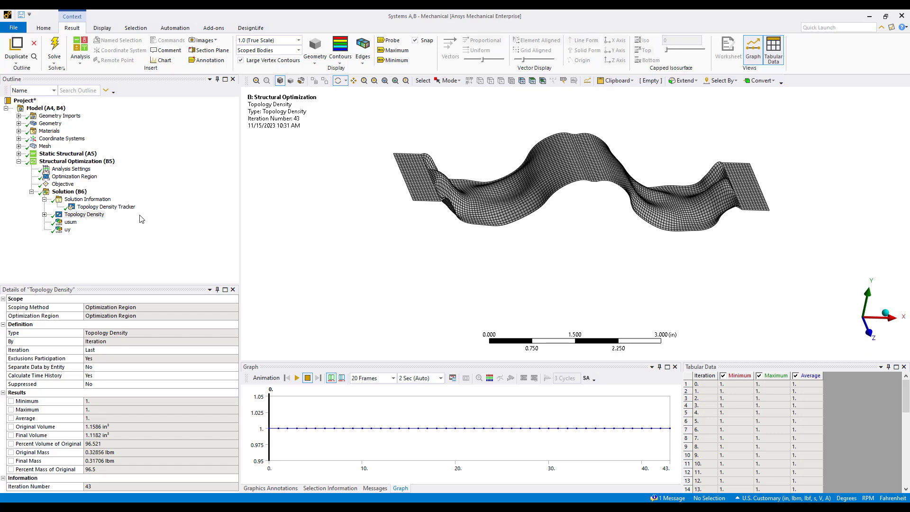
Display the optimization's usum result and orbit it to view the ribs from above
click(69, 223)
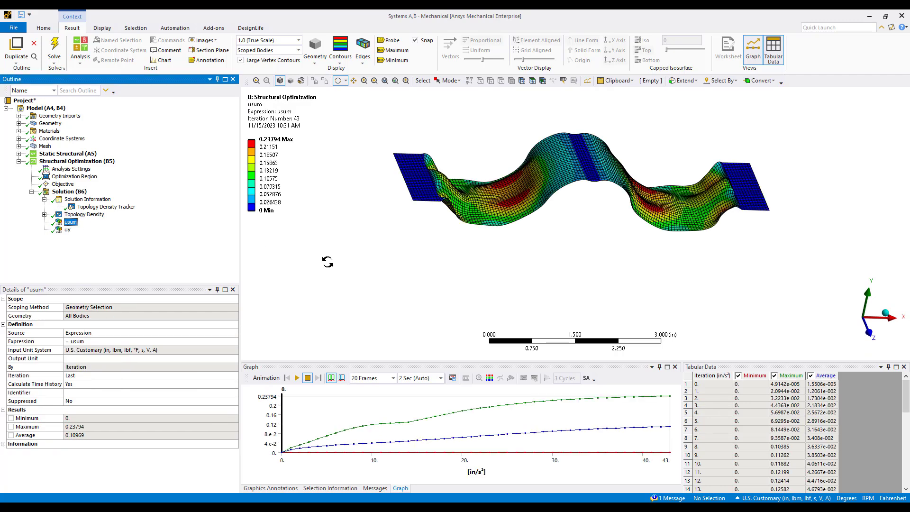
drag(477, 287, 474, 204)
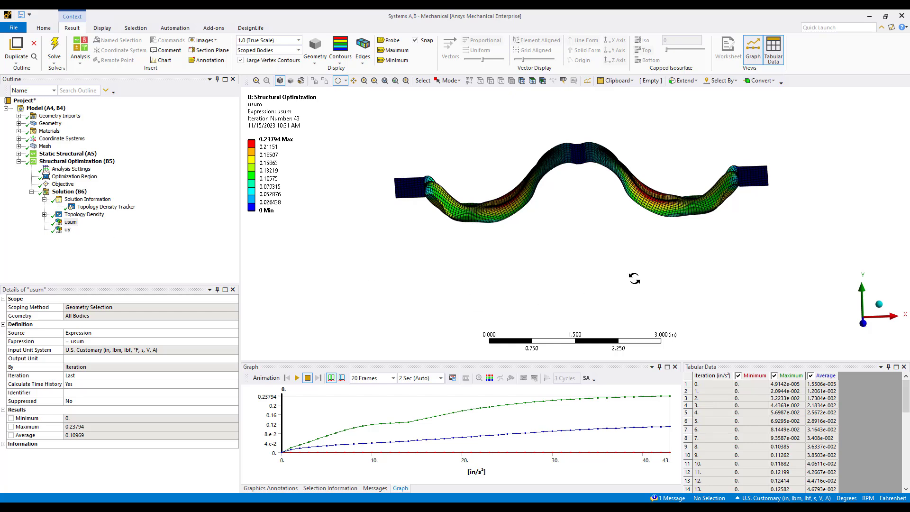
drag(636, 281, 721, 299)
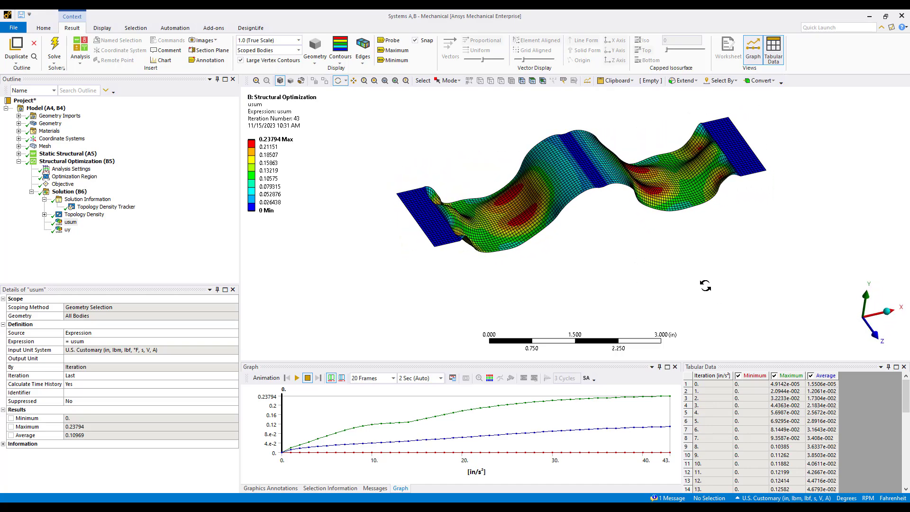
Display the uy result (−0.11256 to 0.1711 at iteration 43) and inspect it from front and oblique views
click(66, 232)
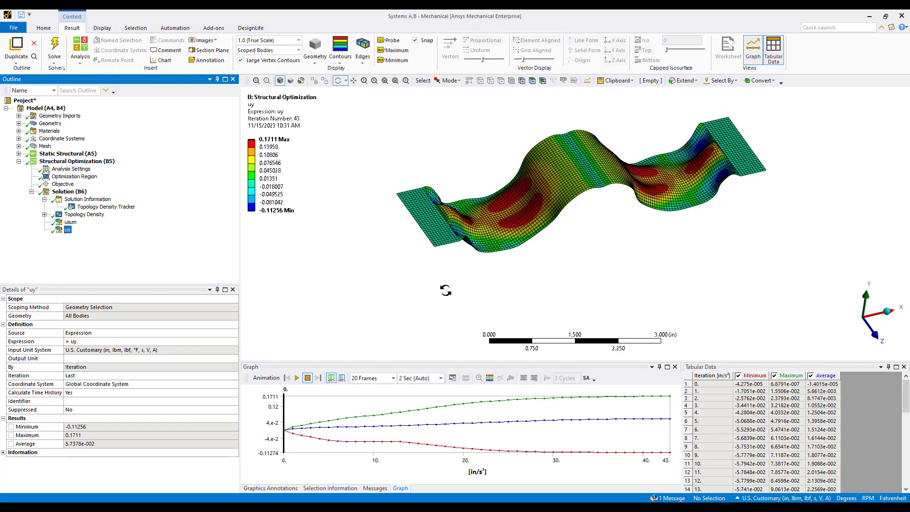
drag(443, 287, 419, 272)
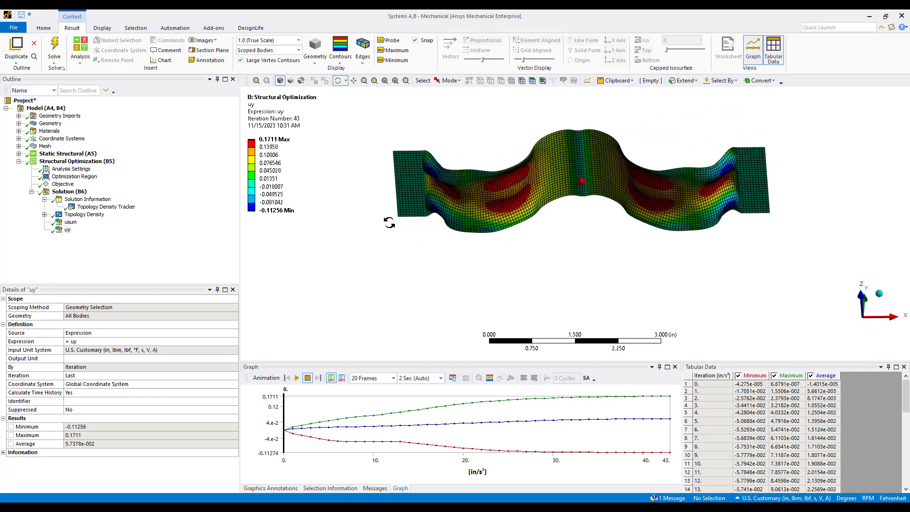
right_click(390, 221)
click(373, 250)
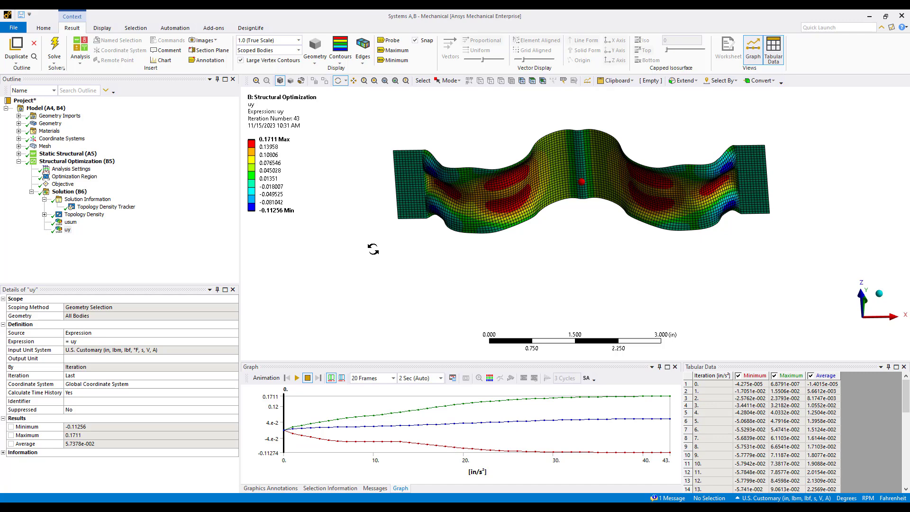
drag(408, 261, 443, 342)
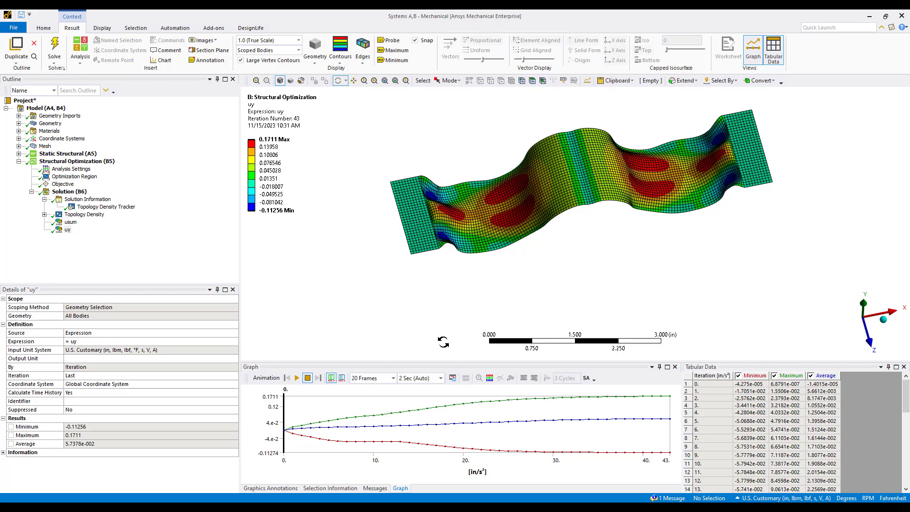
Review the Insert options for Structural Optimization (B5) without adding anything
right_click(72, 162)
mouse_move(95, 171)
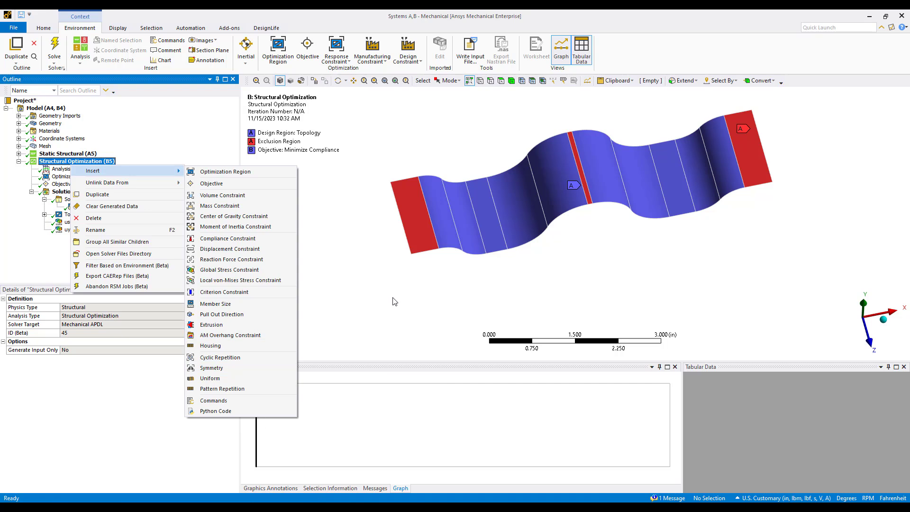
click(416, 306)
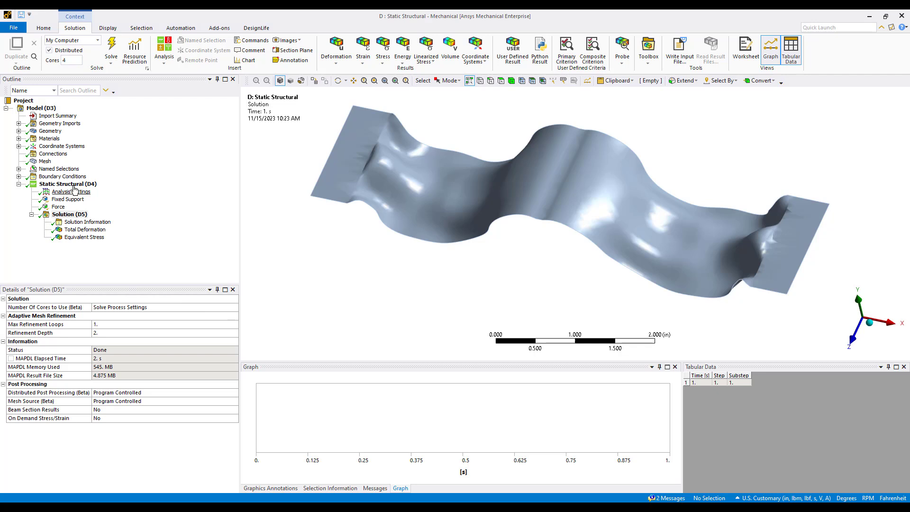
Review Static Structural (D4) supports and 50 lbf force, then show Total Deformation peaking at 0.0024431 in
click(69, 184)
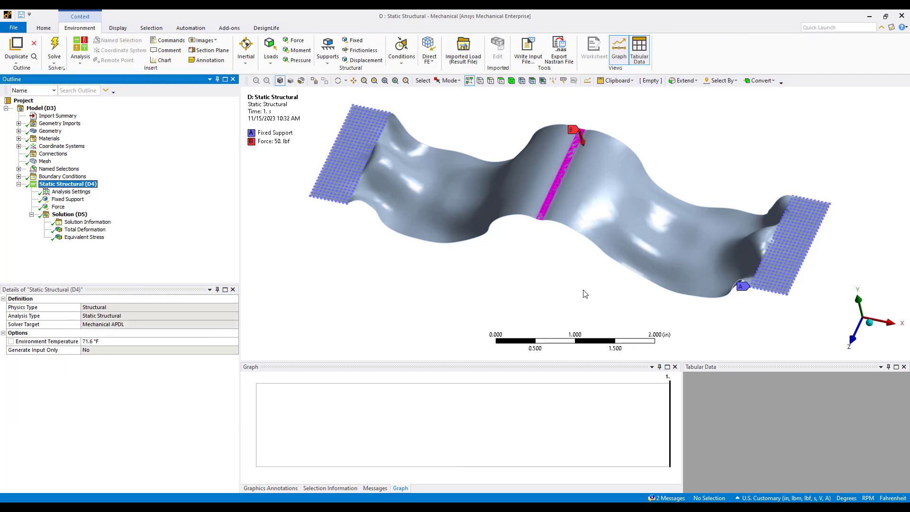
middle_drag(495, 305, 528, 290)
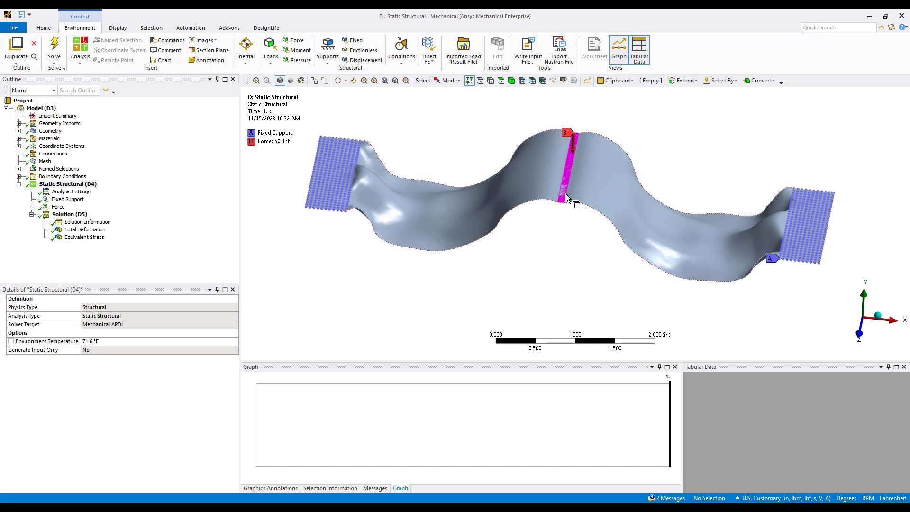
click(77, 232)
mouse_move(467, 260)
middle_down()
mouse_move(470, 282)
mouse_move(465, 250)
middle_up()
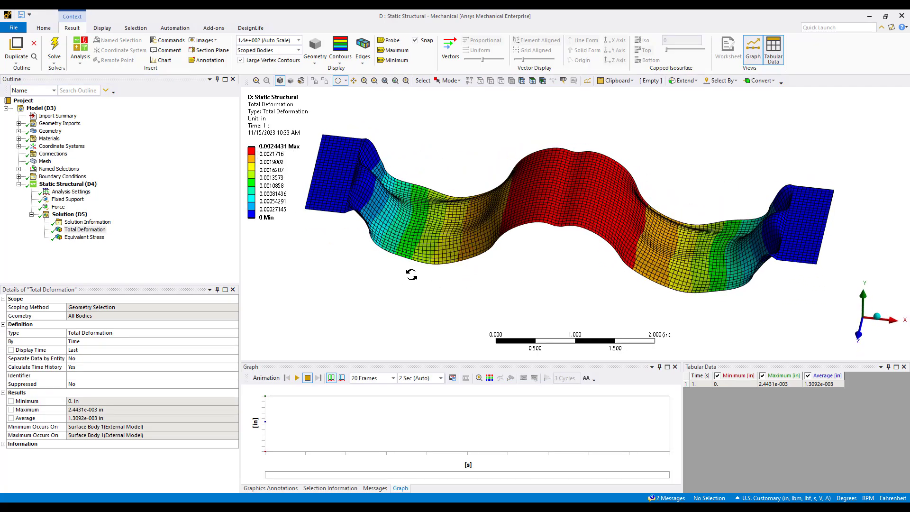
scroll(680, 289, down, 2)
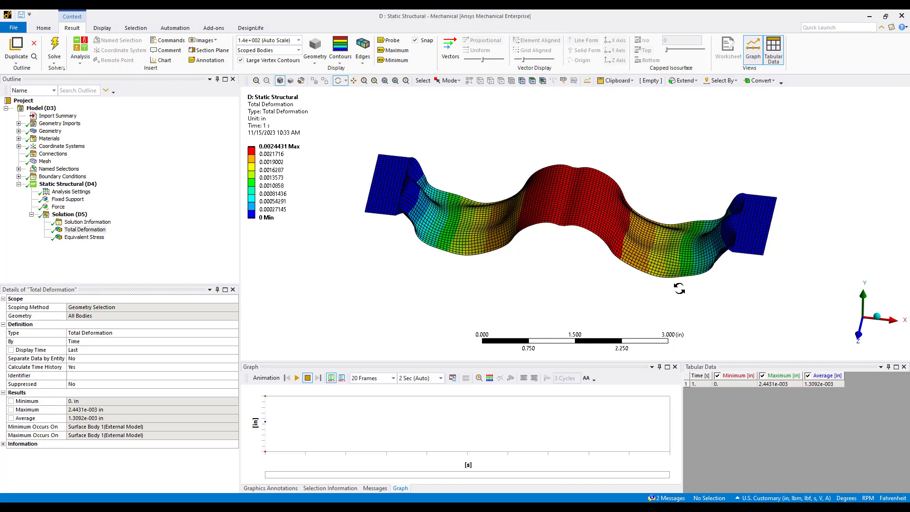
In the Systems E,F project, show the Optimization Region and expand its Optimization Type choices
mouse_move(550, 507)
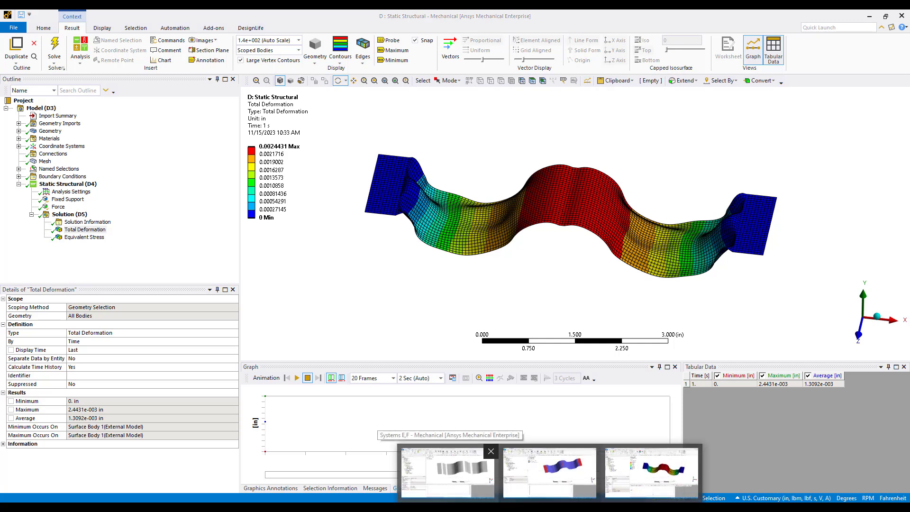
click(445, 474)
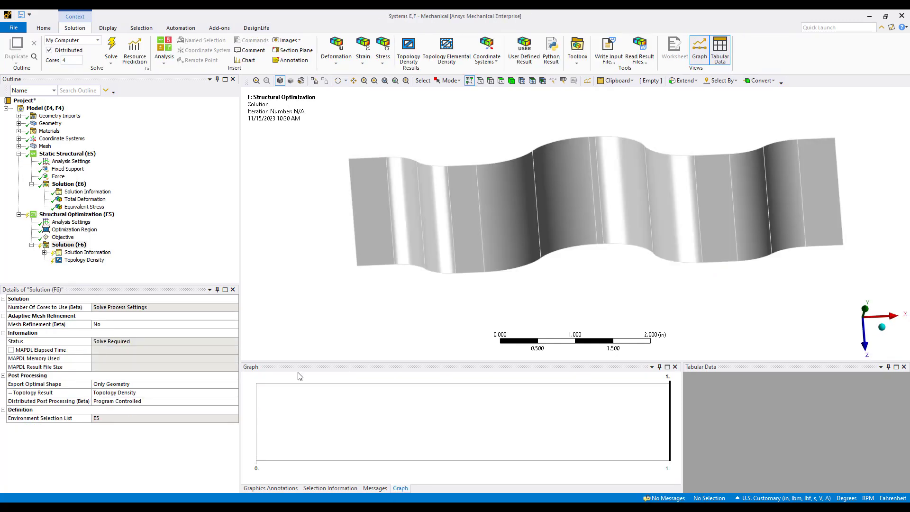
click(74, 230)
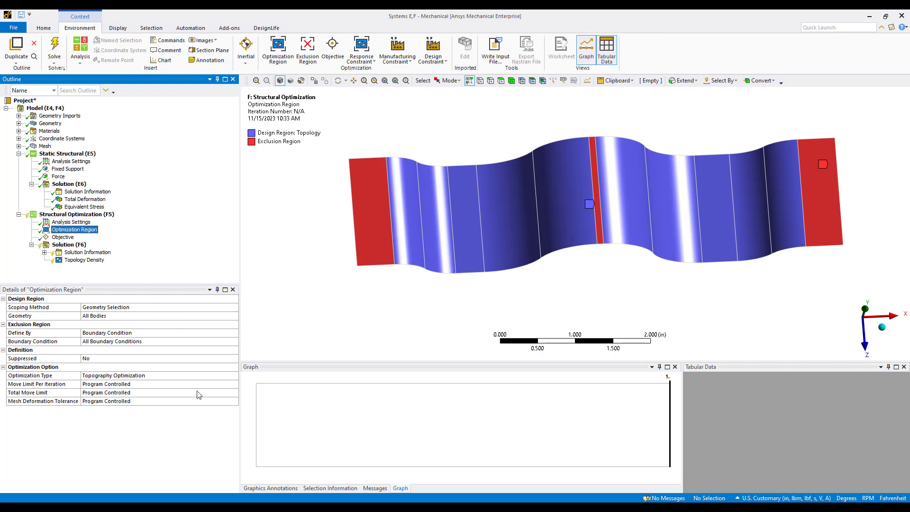
click(235, 377)
click(234, 376)
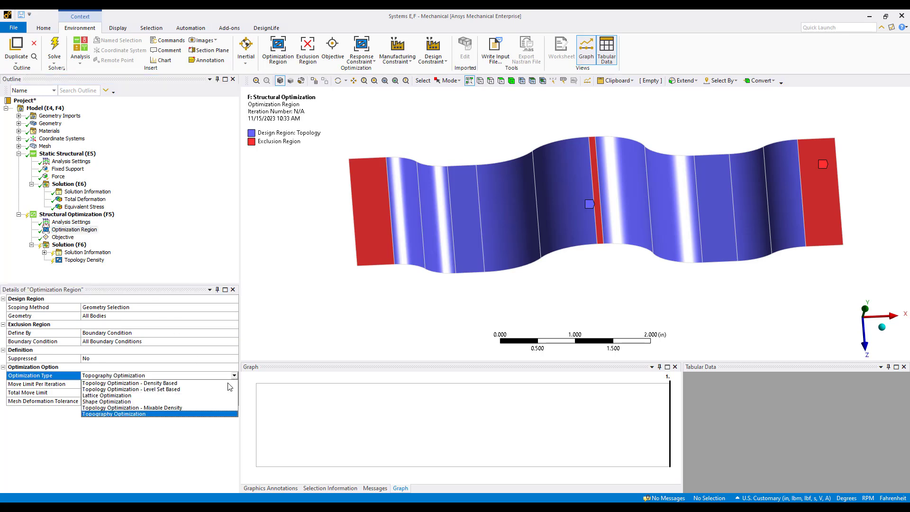